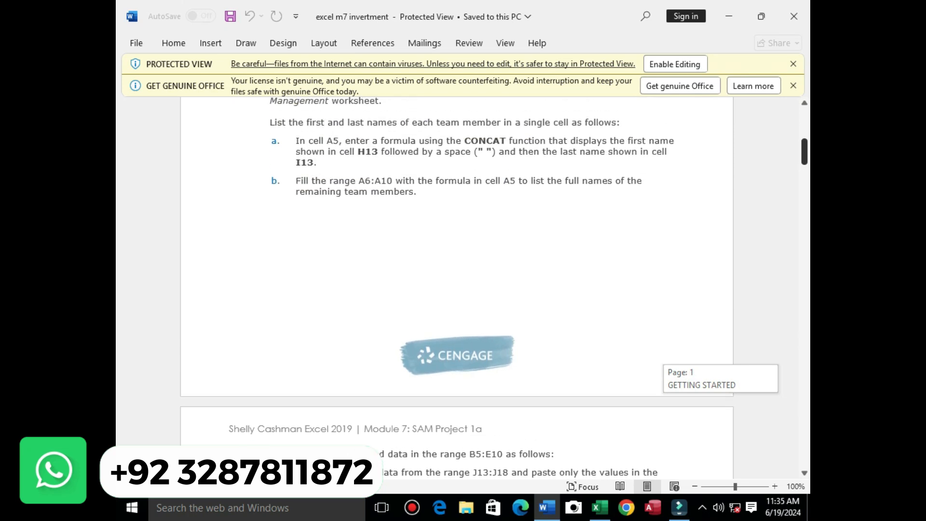
# Scroll to page 2 of the instructions and highlight item b, the PROPER formula for C5
pyautogui.scroll(-8, 457, 288)
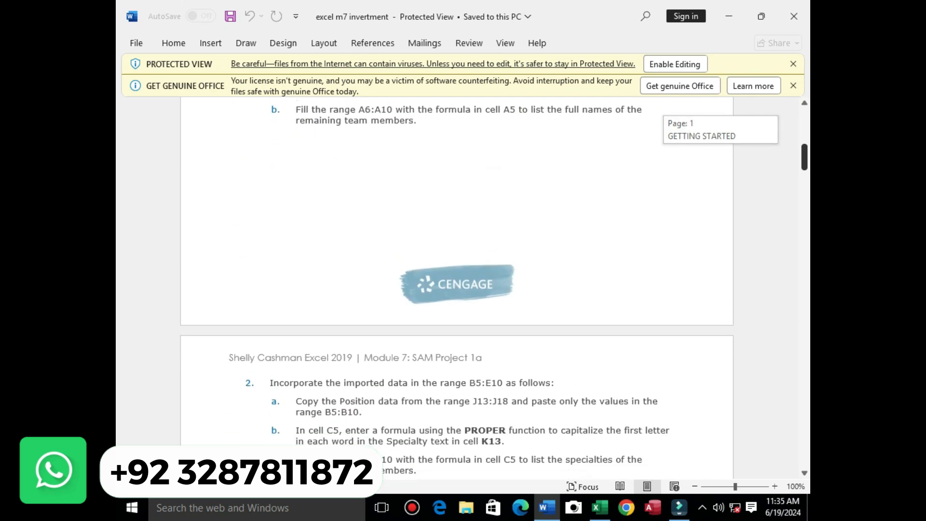
pyautogui.scroll(3, 457, 288)
pyautogui.scroll(-8, 457, 288)
pyautogui.scroll(-1, 457, 288)
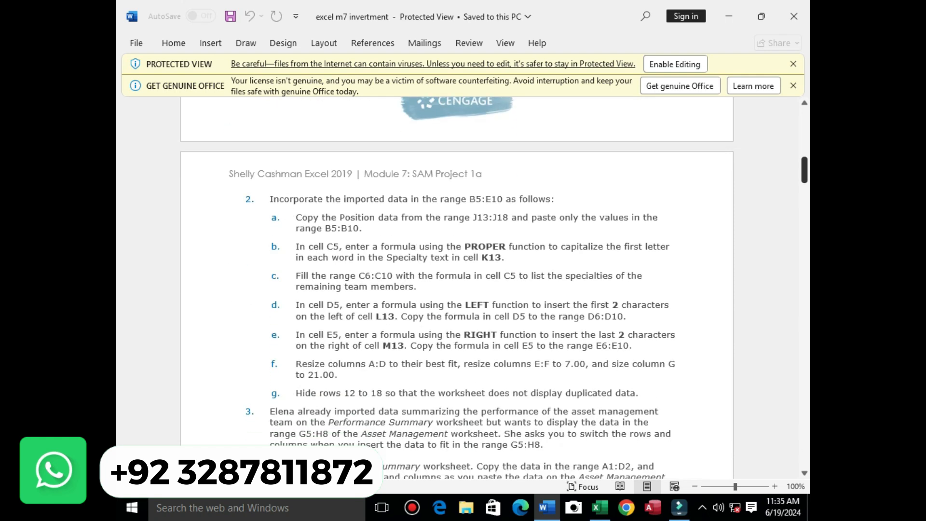
pyautogui.moveTo(296, 247); pyautogui.dragTo(509, 258)
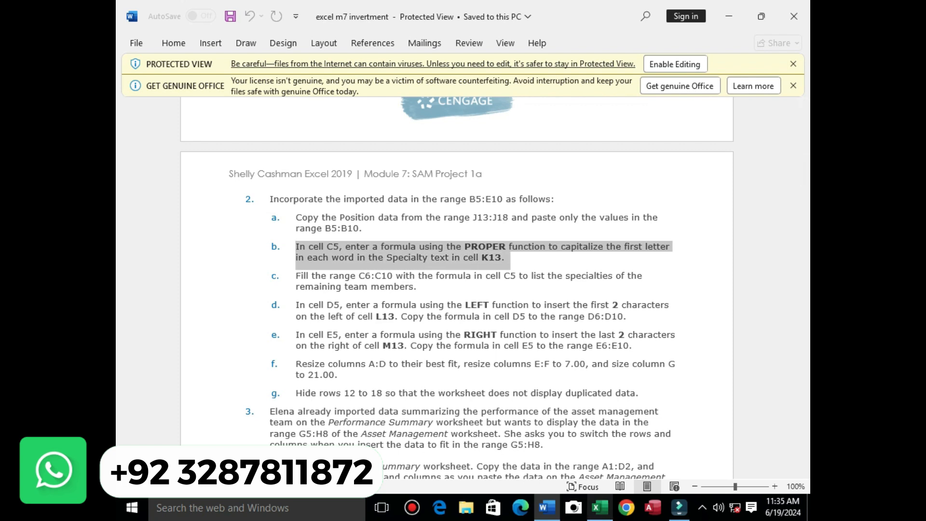
# Start entering =PROPER in Excel cell C5, checking the Word instructions along the way
pyautogui.click(600, 507)
pyautogui.click(438, 353)
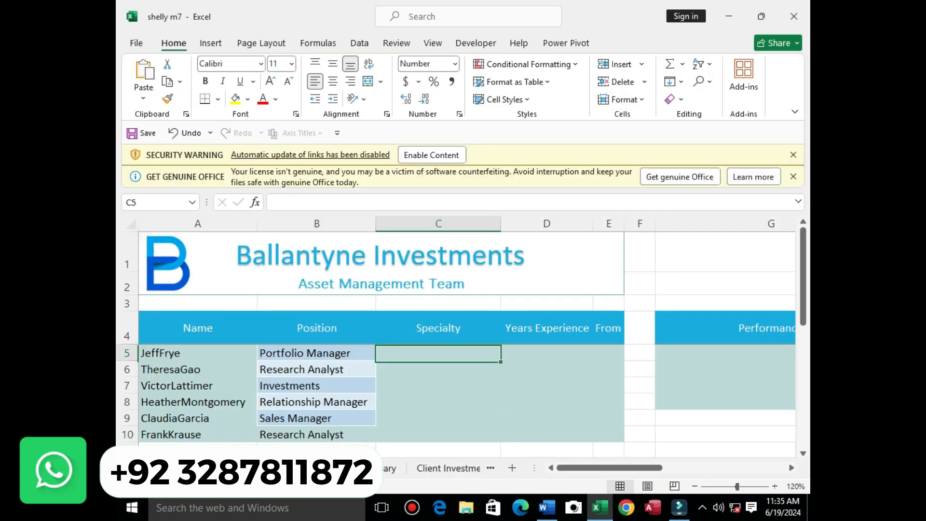
pyautogui.write('=')
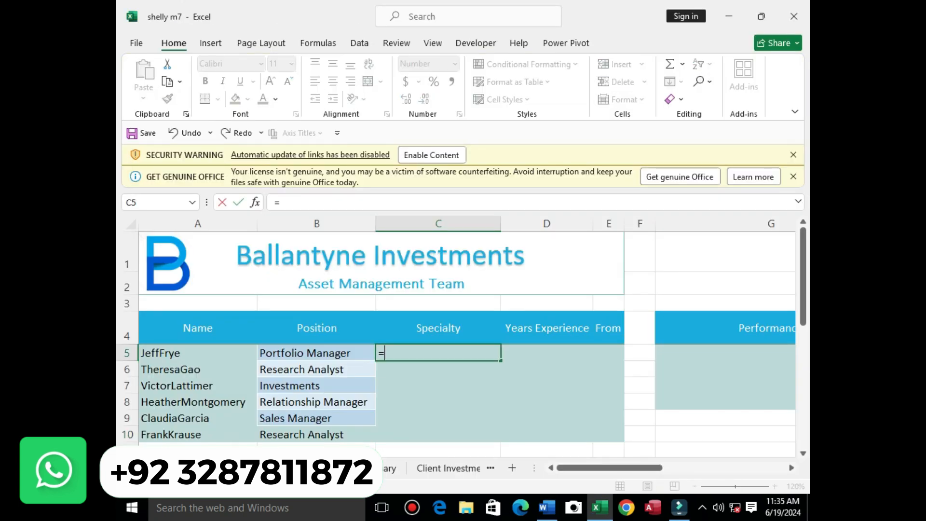
pyautogui.write('pro')
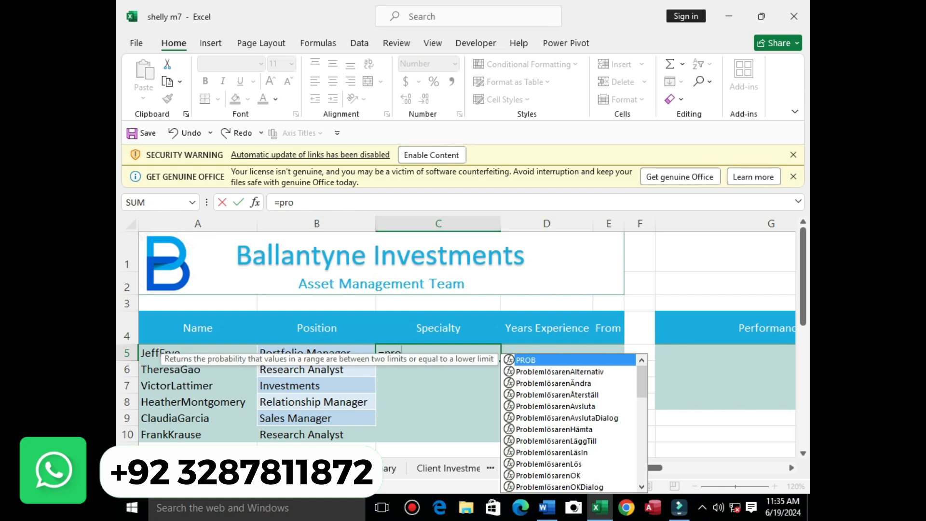
pyautogui.click(546, 507)
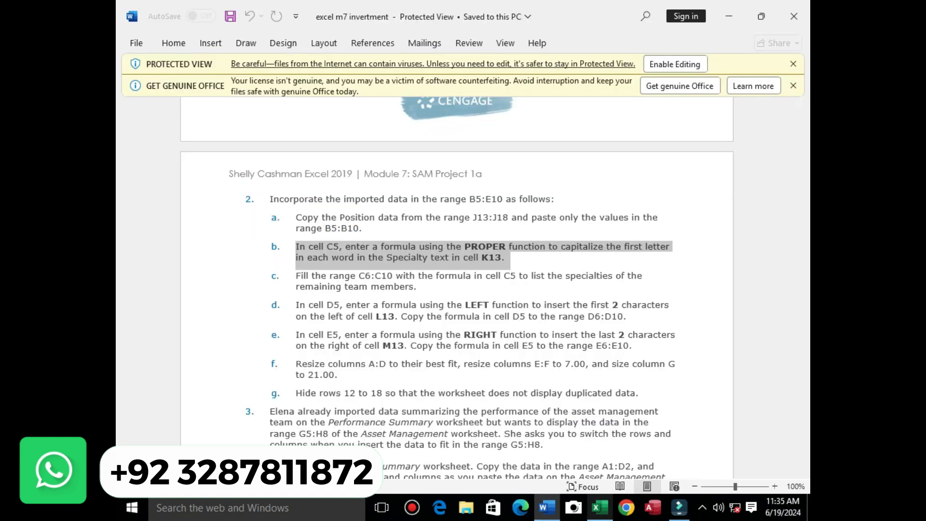
pyautogui.click(600, 508)
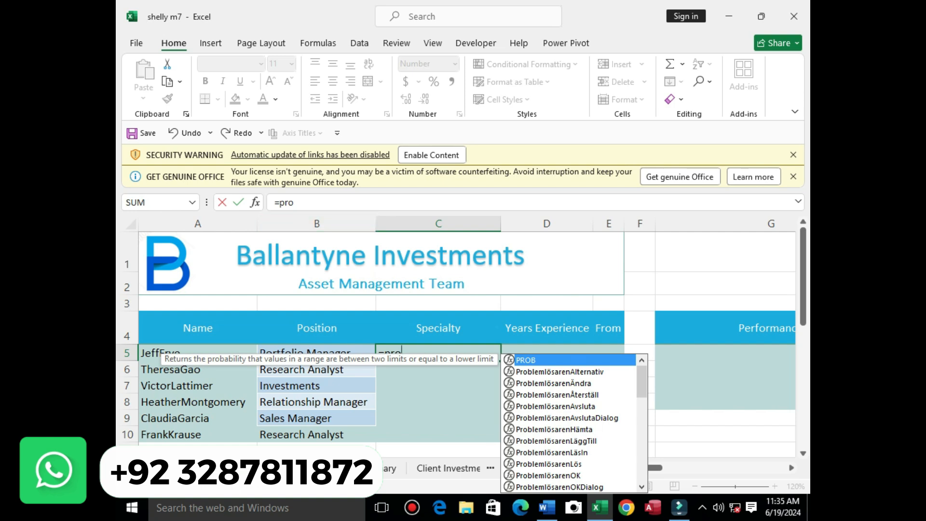
pyautogui.click(295, 203)
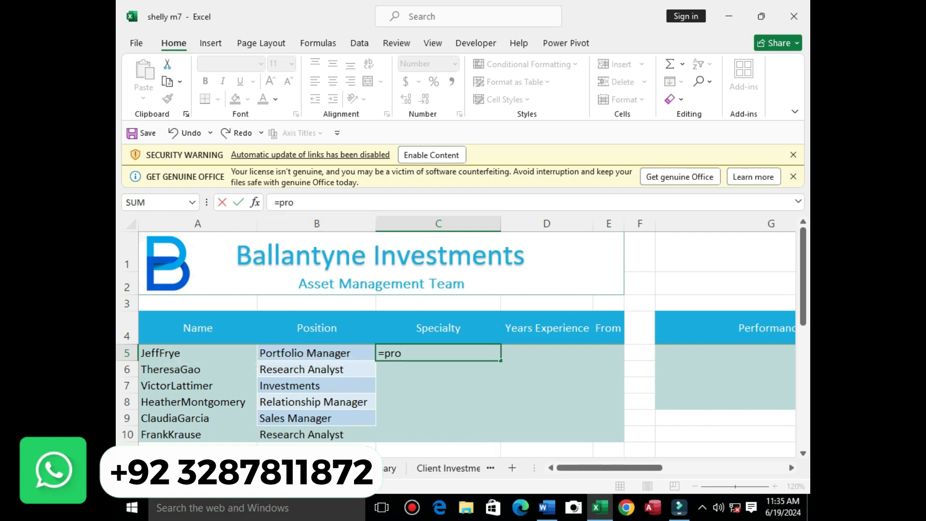
pyautogui.write('per')
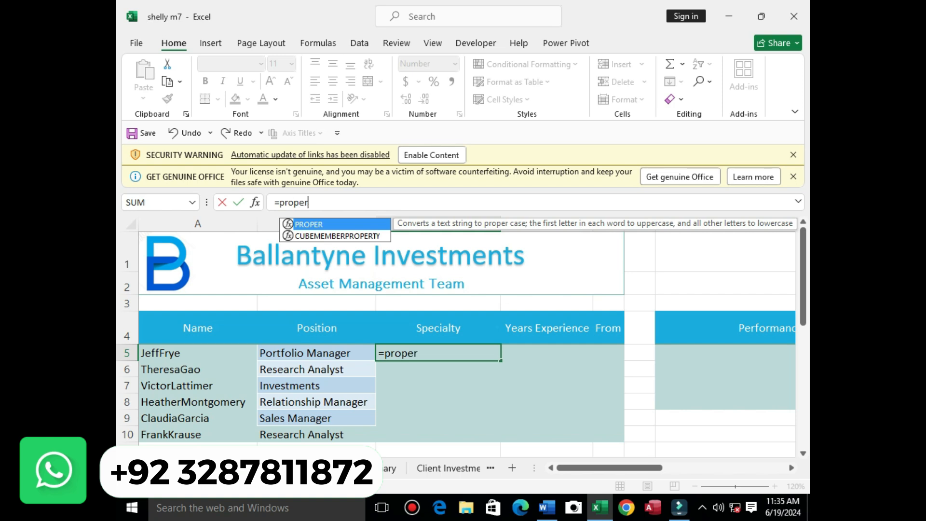
pyautogui.press('Tab')
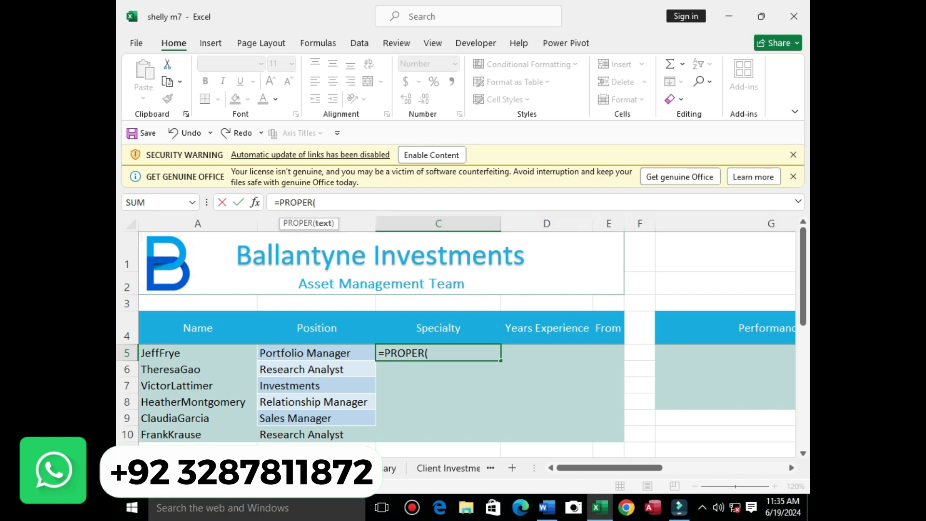
# Set PROPER's Text argument to K15 and confirm, giving Fund Administration in C5
pyautogui.click(255, 202)
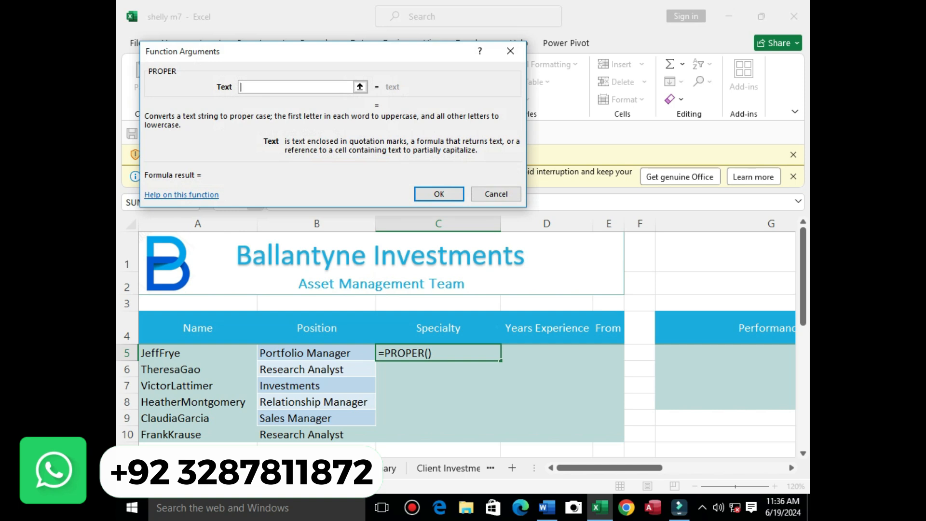
pyautogui.click(548, 507)
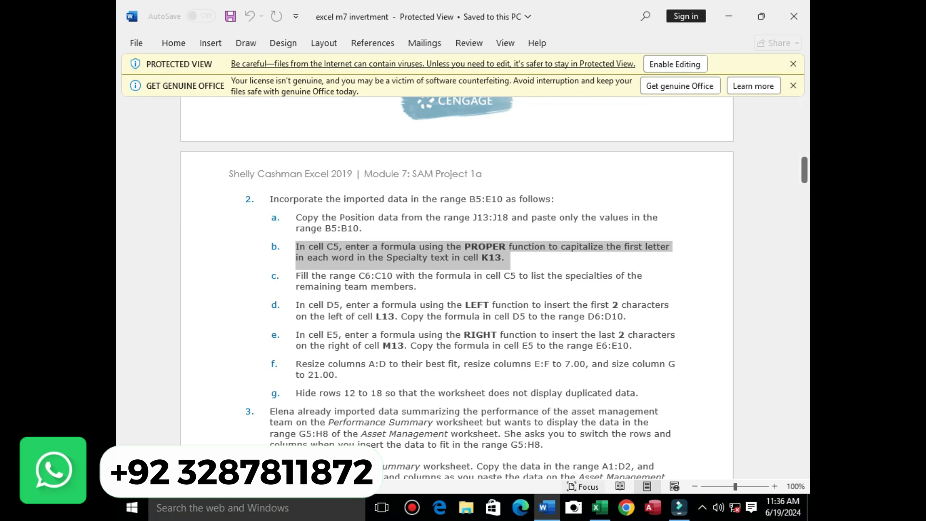
pyautogui.click(600, 507)
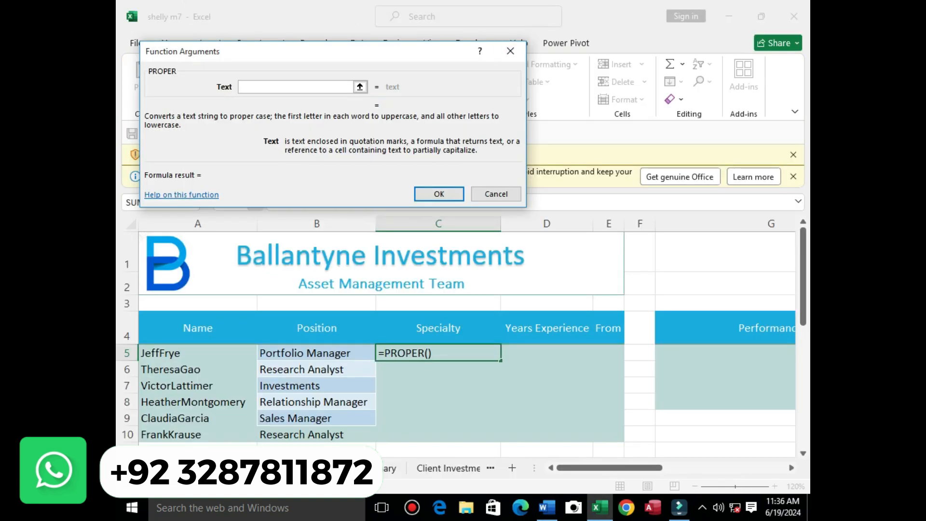
pyautogui.moveTo(608, 468); pyautogui.dragTo(726, 468)
pyautogui.moveTo(804, 277); pyautogui.dragTo(803, 353)
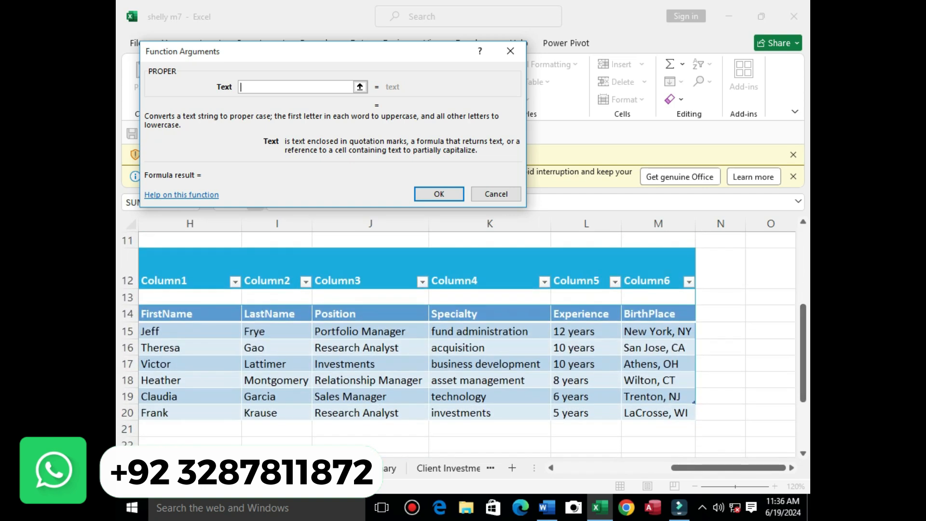
pyautogui.click(490, 331)
pyautogui.click(439, 194)
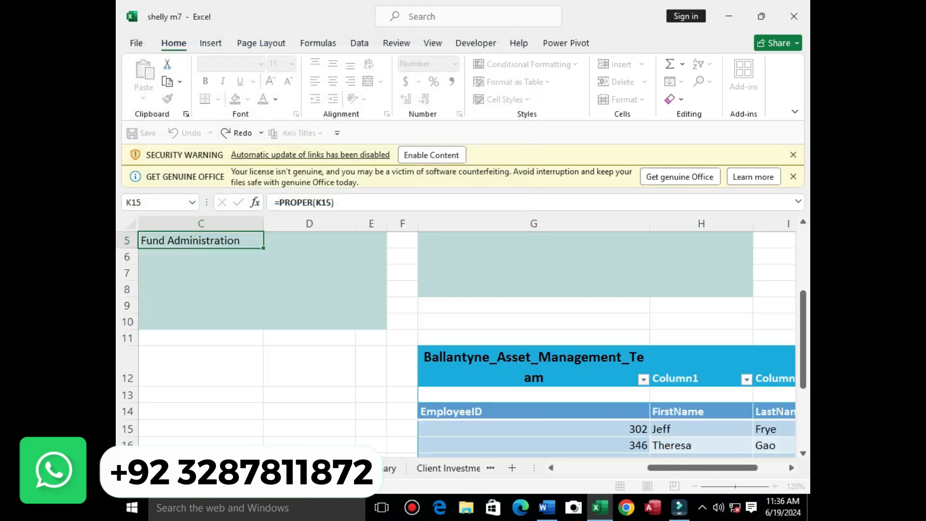
# Copy the C5 formula down through C10, then return to the Word instructions
pyautogui.moveTo(656, 468); pyautogui.dragTo(620, 468)
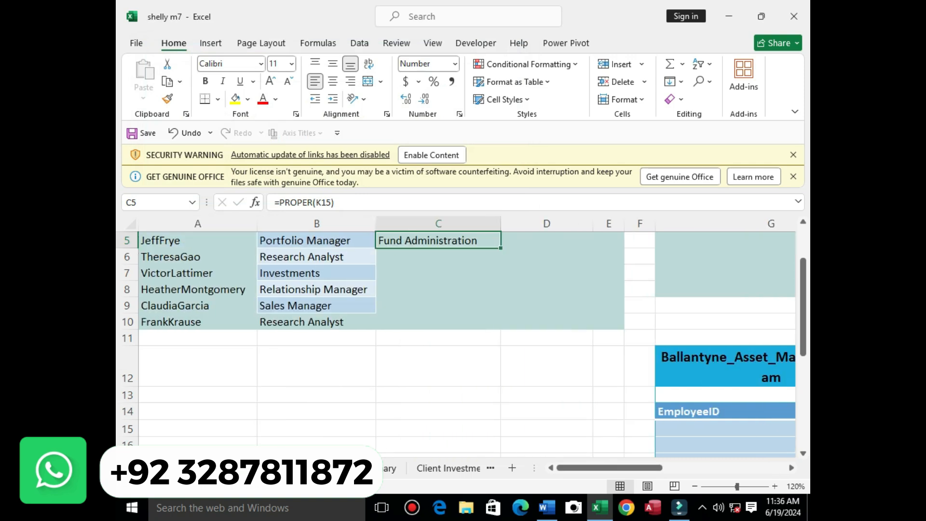
pyautogui.scroll(1, 456, 337)
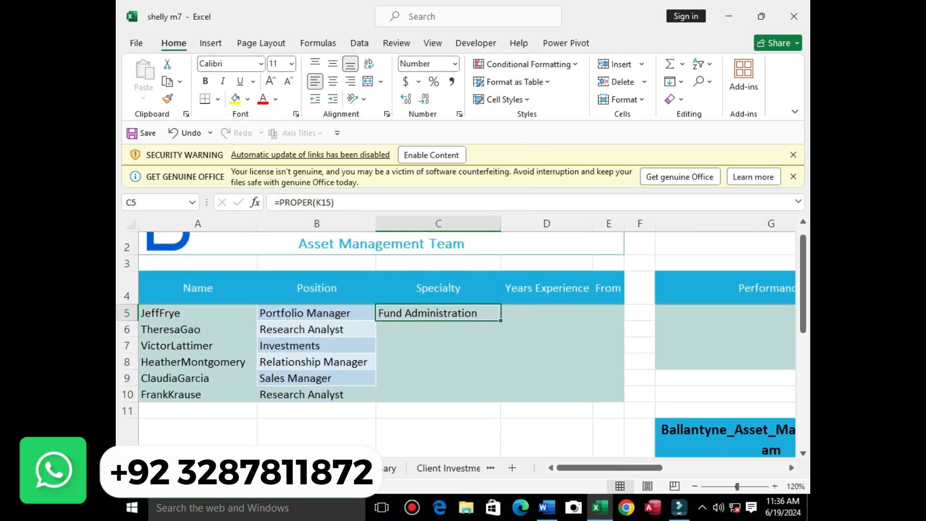
pyautogui.moveTo(501, 320); pyautogui.dragTo(501, 399)
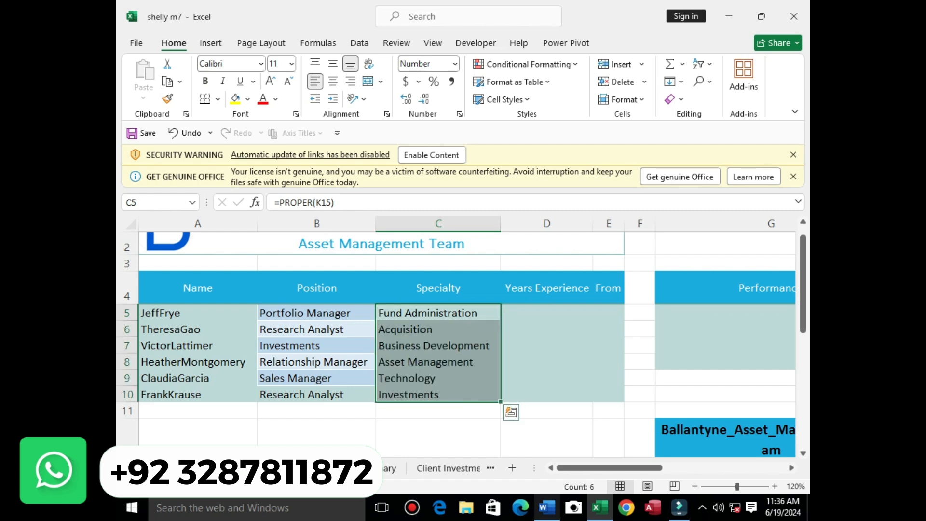
pyautogui.click(547, 508)
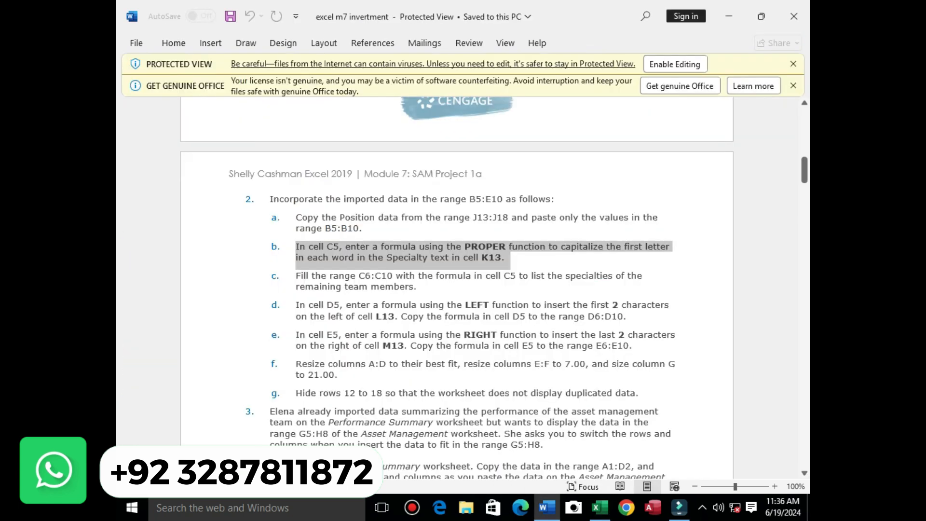
# Highlight item d, the LEFT formula for D5, then select cell D5 in Excel
pyautogui.moveTo(295, 305); pyautogui.dragTo(628, 316)
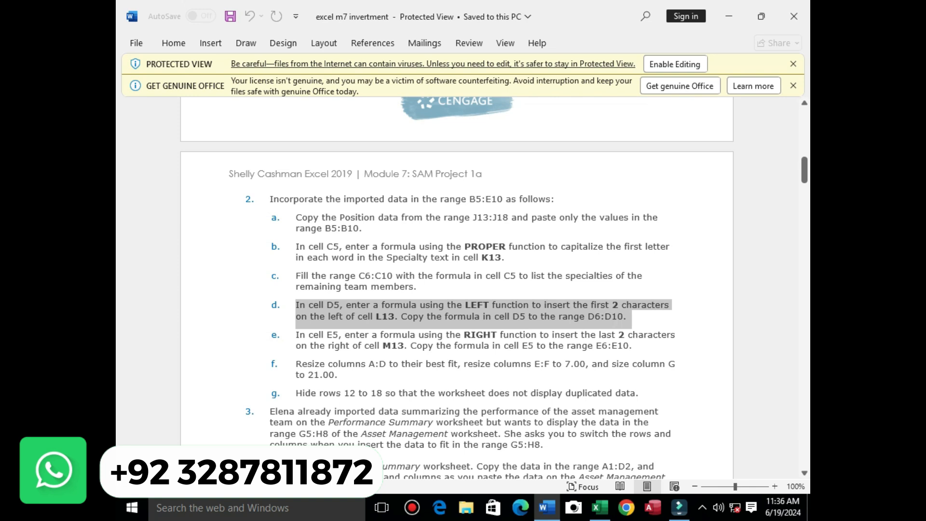
pyautogui.click(600, 507)
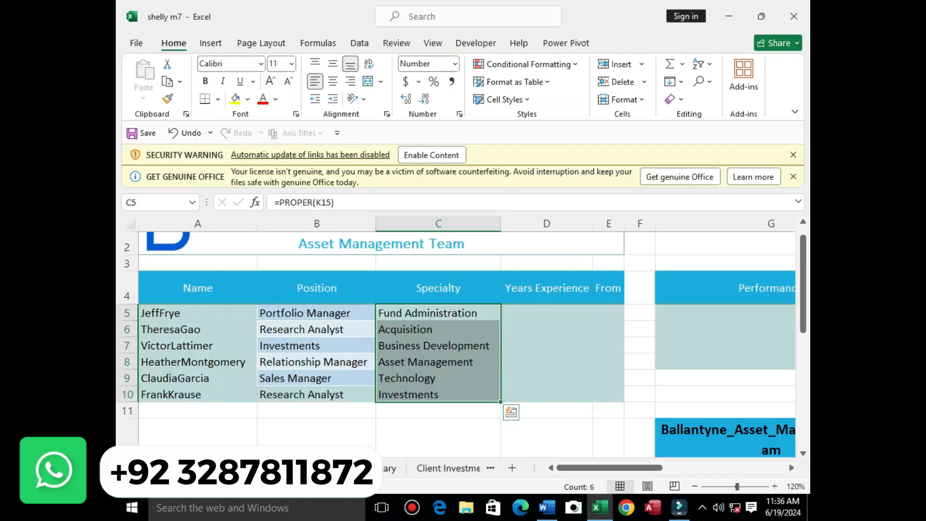
pyautogui.click(546, 313)
# Start a =LEFT formula in D5 and open its Function Arguments after the parenthesis warning
pyautogui.write('=')
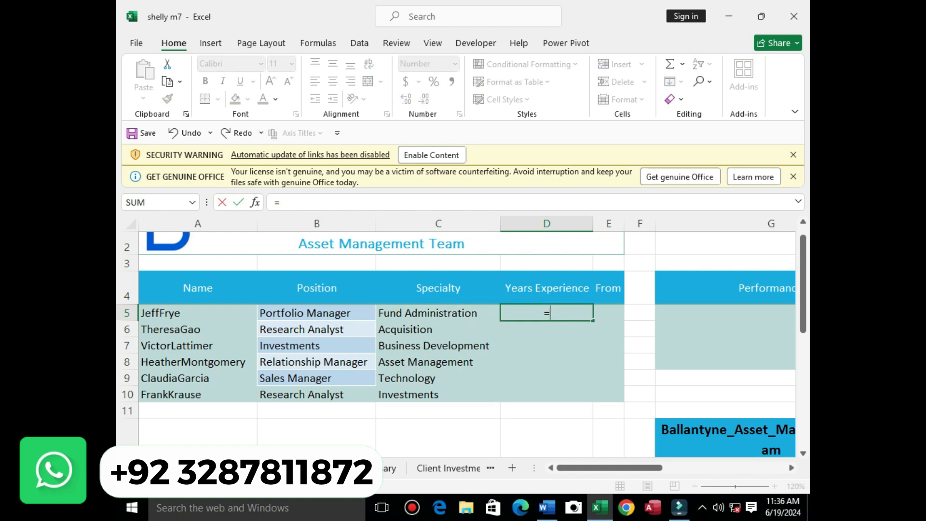
pyautogui.write('le')
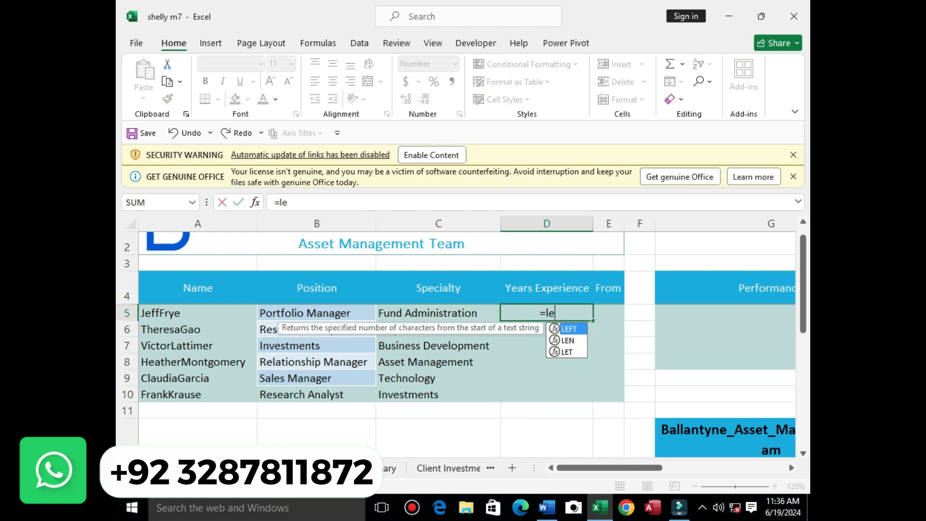
pyautogui.write('ft')
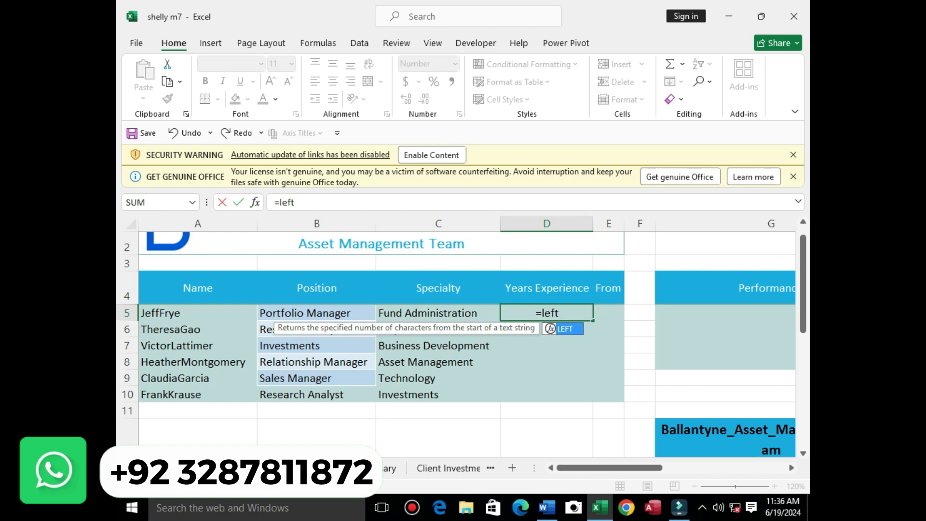
pyautogui.press('Tab')
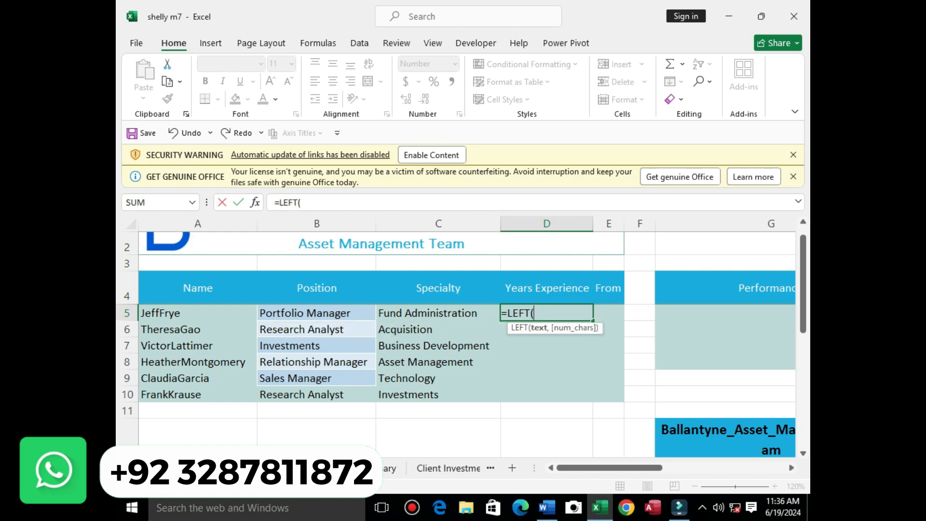
pyautogui.click(238, 203)
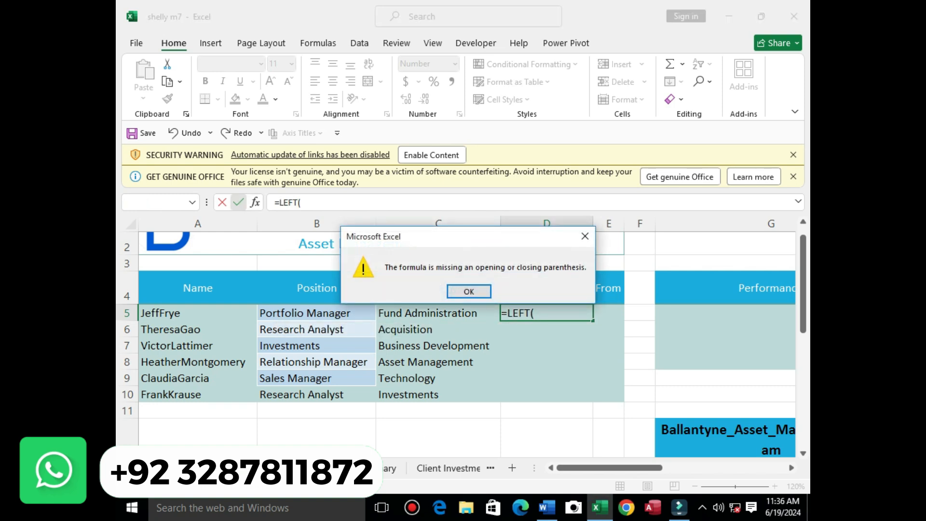
pyautogui.press('Return')
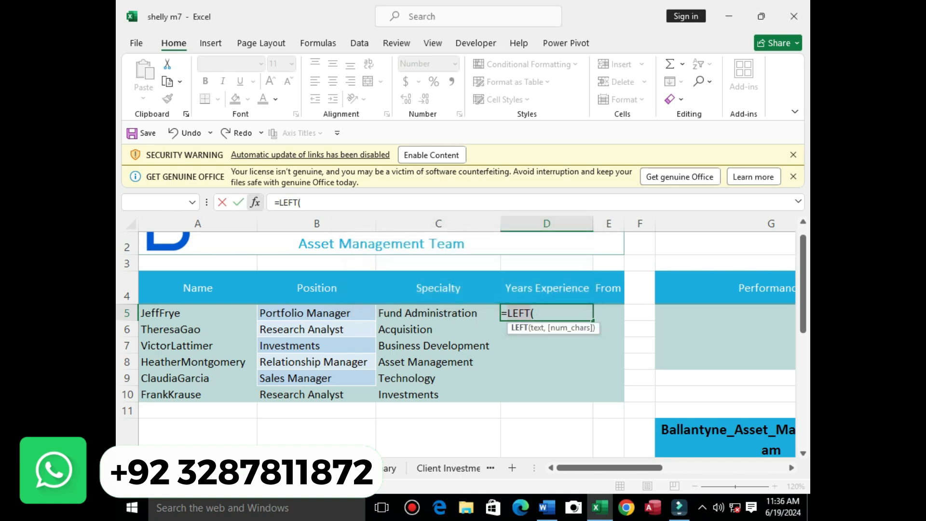
pyautogui.click(255, 202)
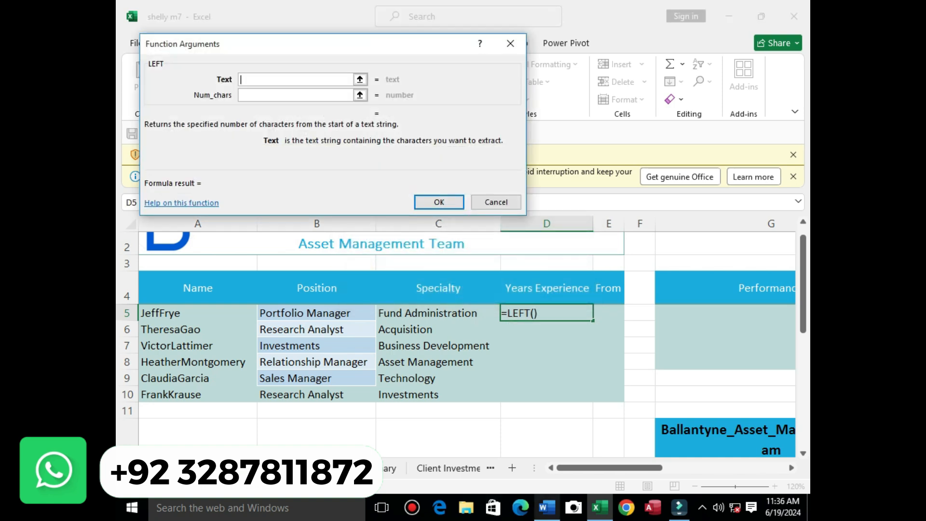
# Scroll the Excel sheet over to column L, checking the Word instructions at item d
pyautogui.click(546, 507)
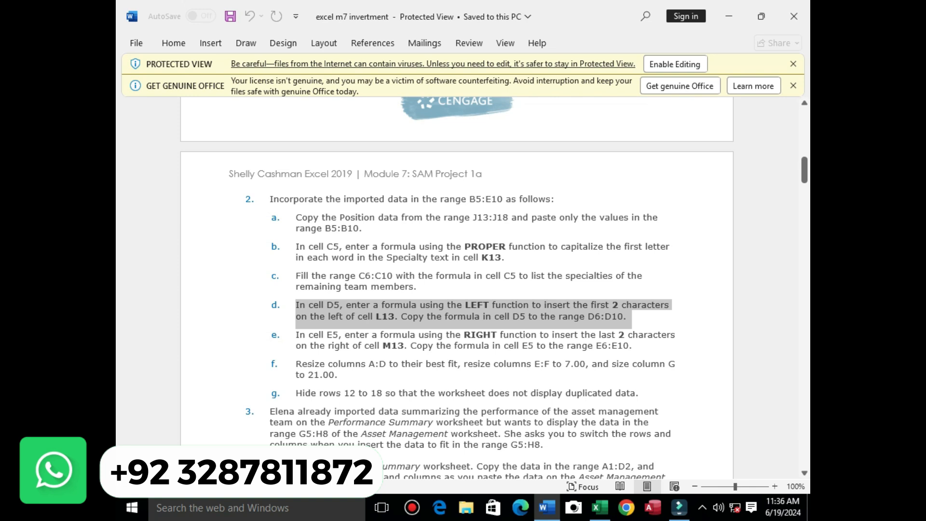
pyautogui.click(599, 508)
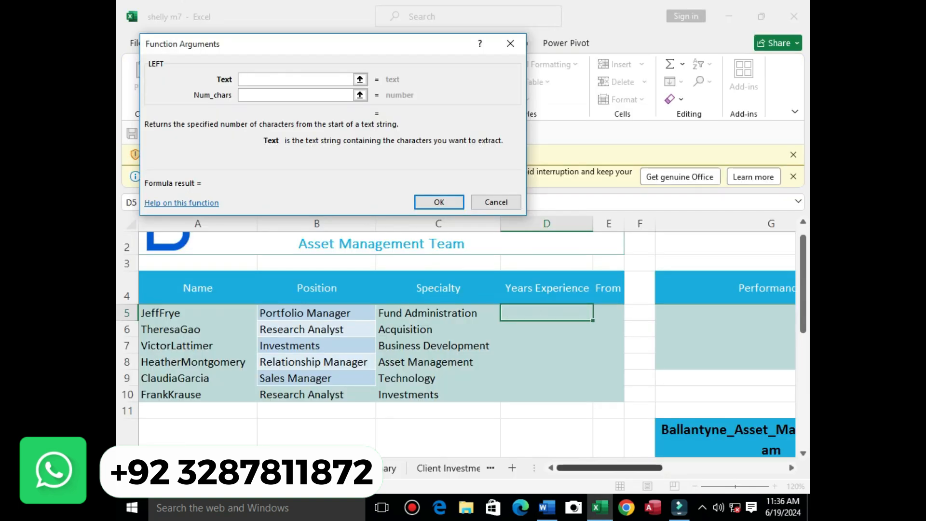
pyautogui.hscroll(3, 463, 338)
pyautogui.moveTo(804, 316); pyautogui.dragTo(803, 369)
pyautogui.moveTo(662, 468); pyautogui.dragTo(697, 468)
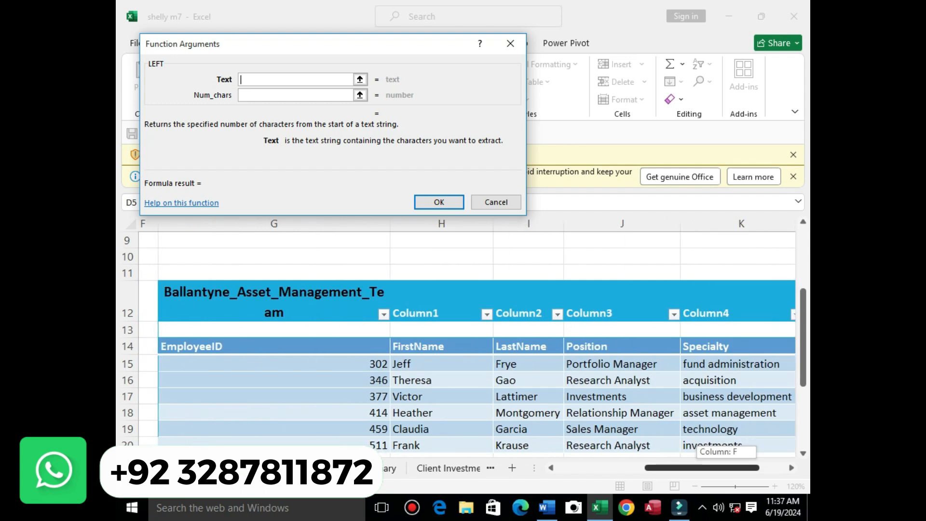
pyautogui.moveTo(698, 467); pyautogui.dragTo(724, 468)
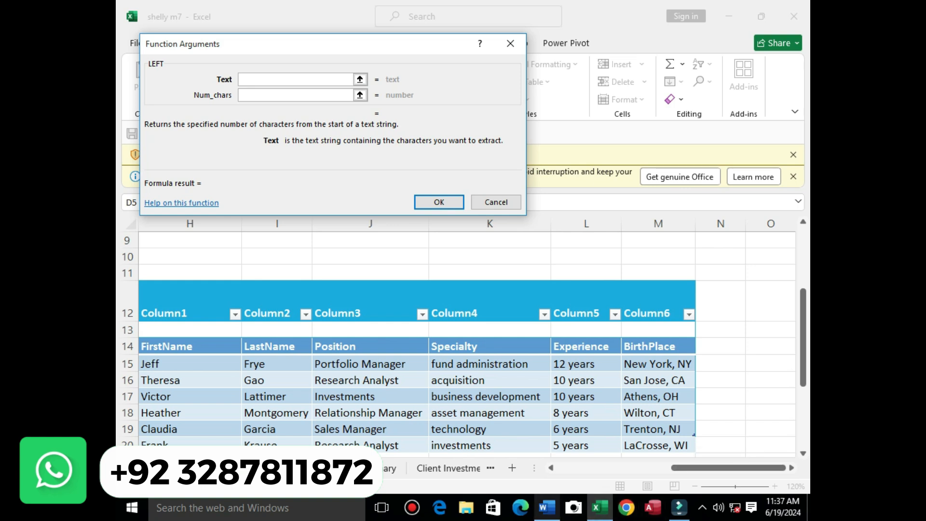
pyautogui.click(547, 507)
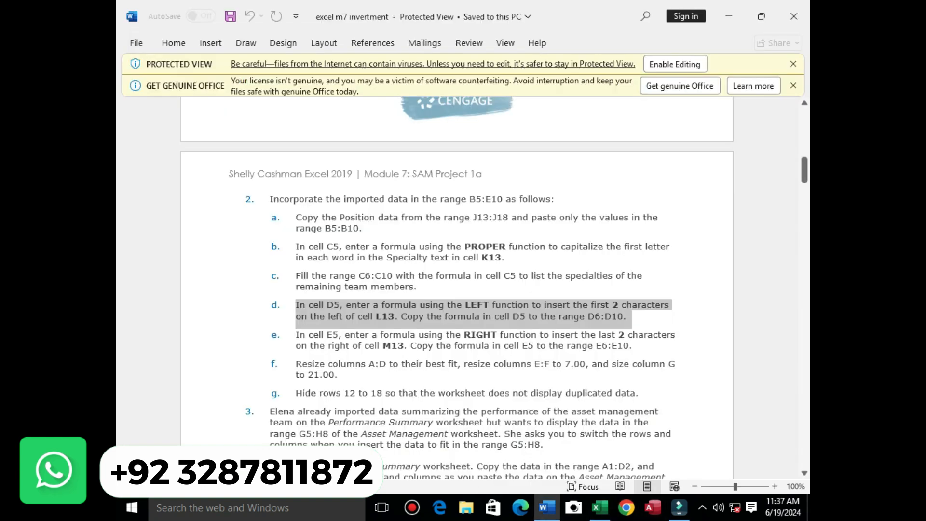
# Set LEFT's Text argument to L15, then fill D5 down to D10, yielding 1, 1, 1, 8, 6, 5
pyautogui.click(600, 508)
pyautogui.click(574, 364)
pyautogui.click(439, 201)
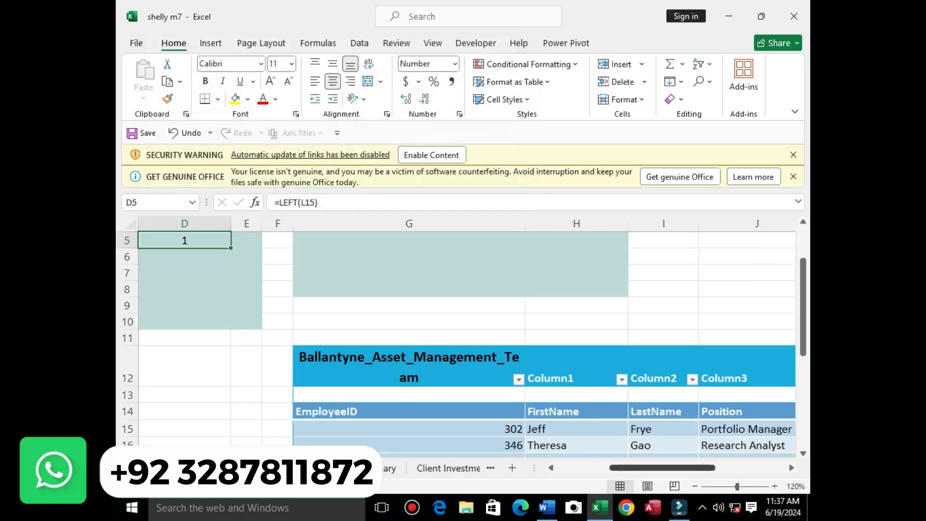
pyautogui.hscroll(-5, 772, 323)
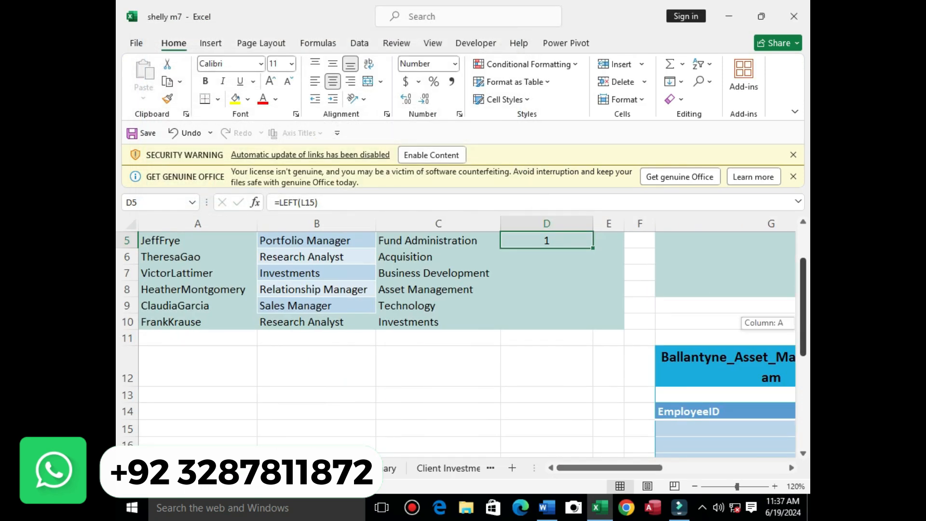
pyautogui.scroll(1, 772, 323)
pyautogui.moveTo(593, 320); pyautogui.dragTo(593, 398)
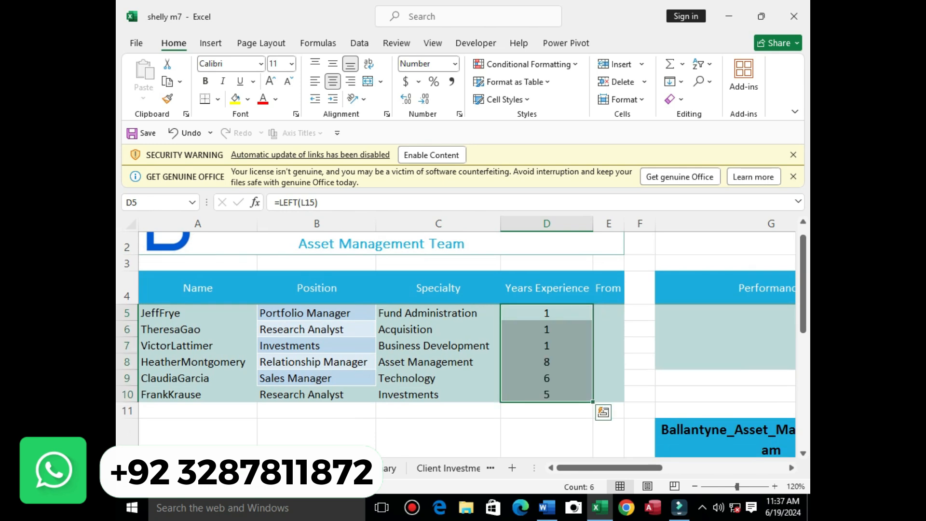
pyautogui.moveTo(547, 507)
pyautogui.click(547, 444)
# Scroll through the Word instructions, then return to Excel and select cell D5
pyautogui.moveTo(805, 169); pyautogui.dragTo(805, 381)
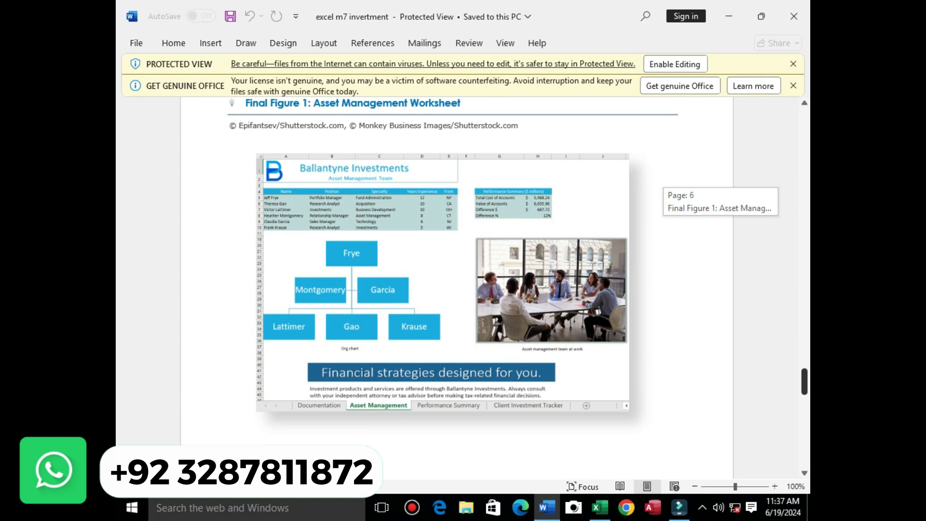
pyautogui.moveTo(805, 381); pyautogui.dragTo(805, 139)
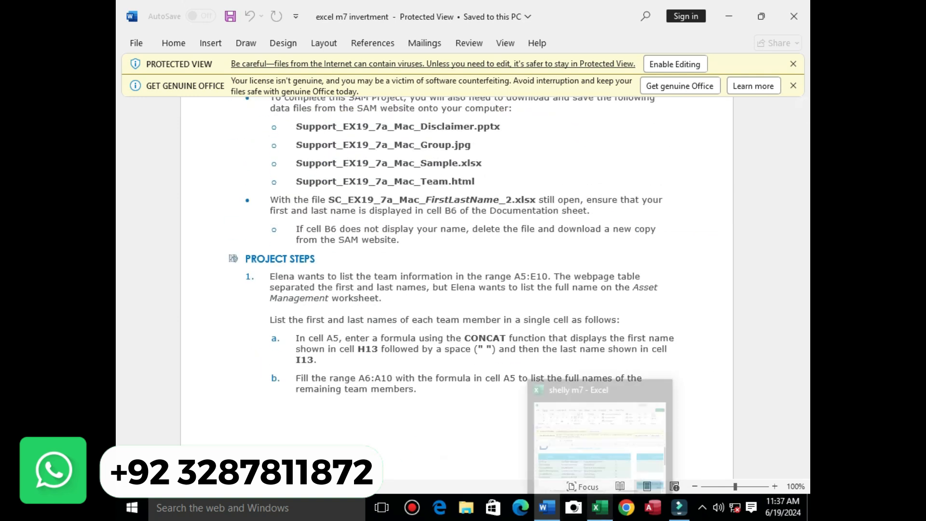
pyautogui.click(600, 508)
pyautogui.click(547, 313)
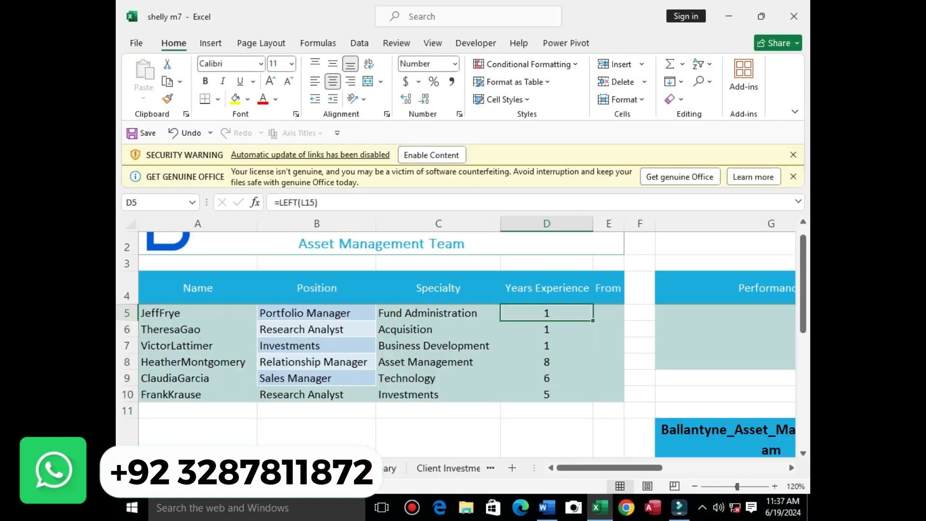
pyautogui.click(256, 202)
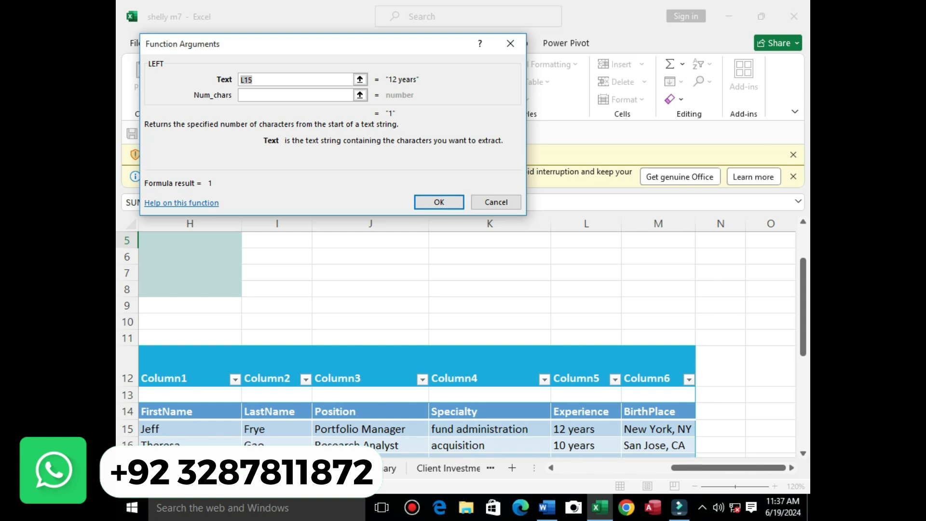
pyautogui.click(547, 429)
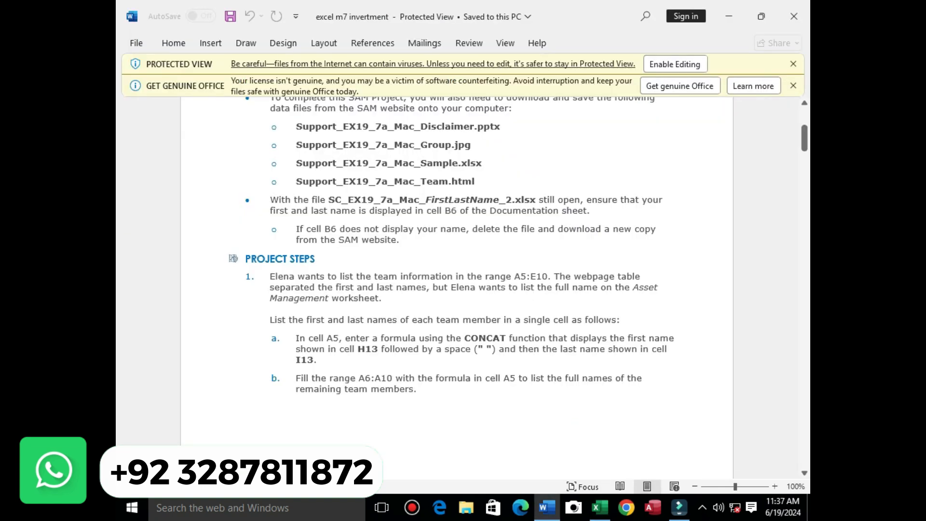
pyautogui.moveTo(804, 139); pyautogui.dragTo(804, 175)
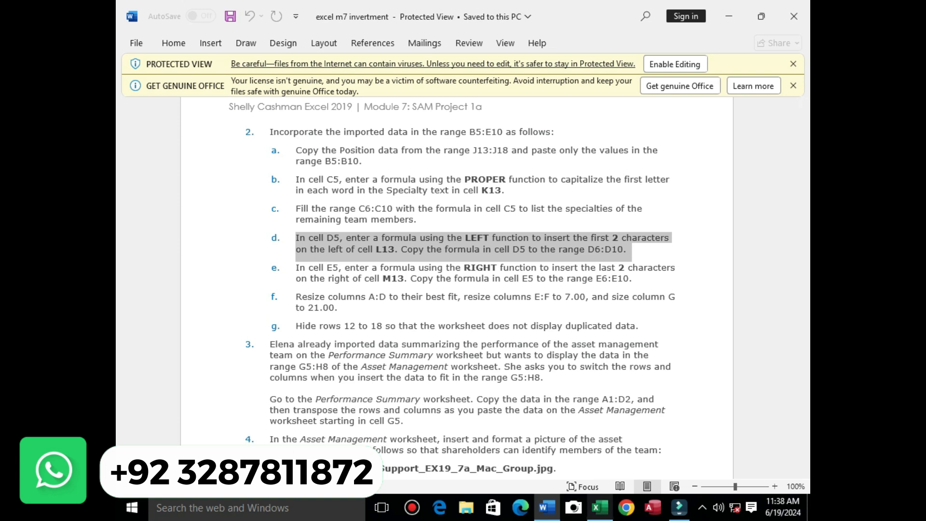
pyautogui.click(600, 507)
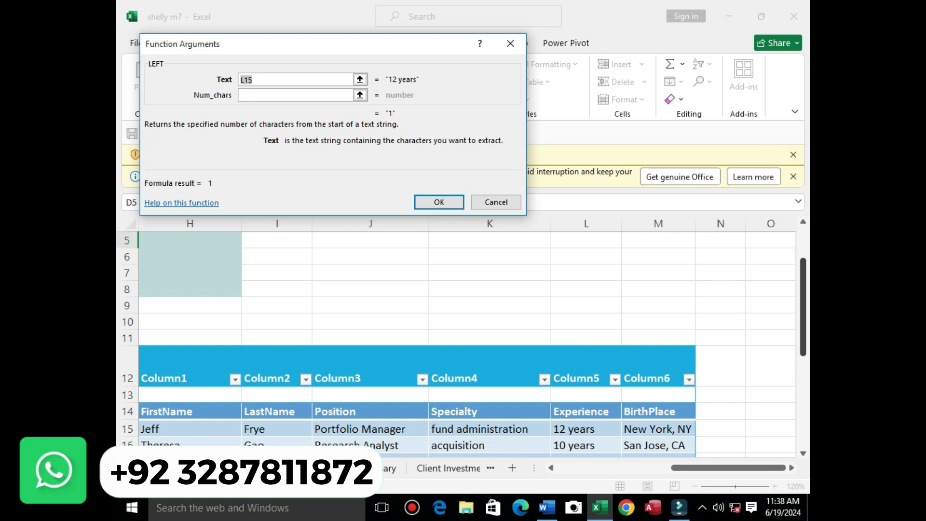
pyautogui.moveTo(803, 303); pyautogui.dragTo(804, 322)
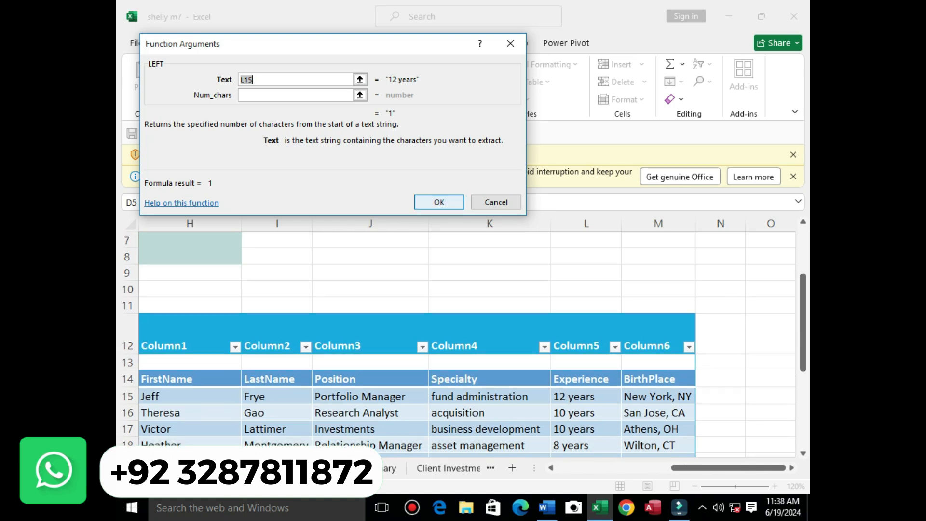
pyautogui.press('BackSpace')
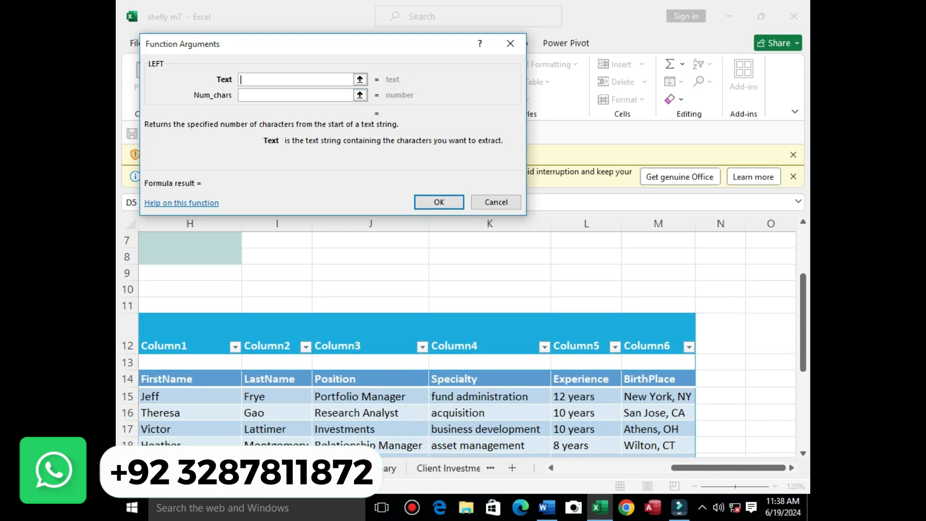
pyautogui.moveTo(579, 397); pyautogui.dragTo(579, 429)
pyautogui.moveTo(588, 397); pyautogui.dragTo(610, 413)
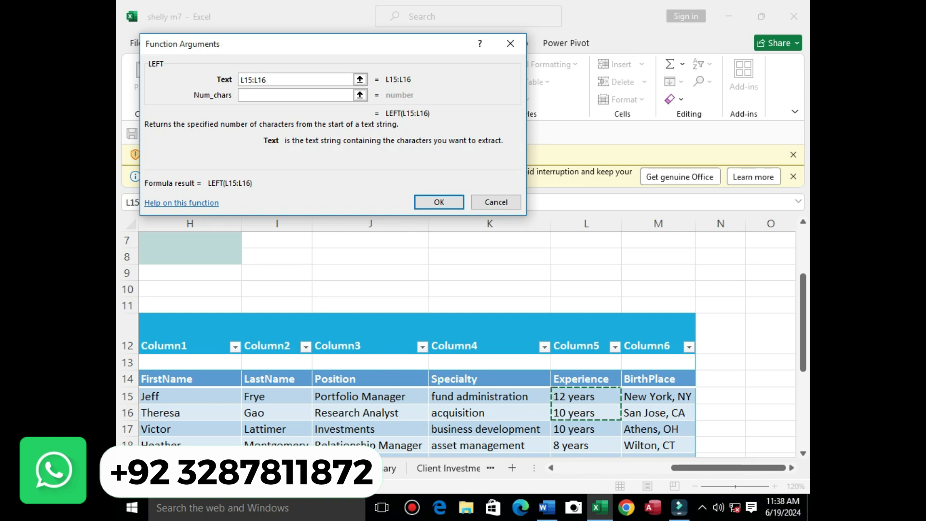
pyautogui.click(510, 43)
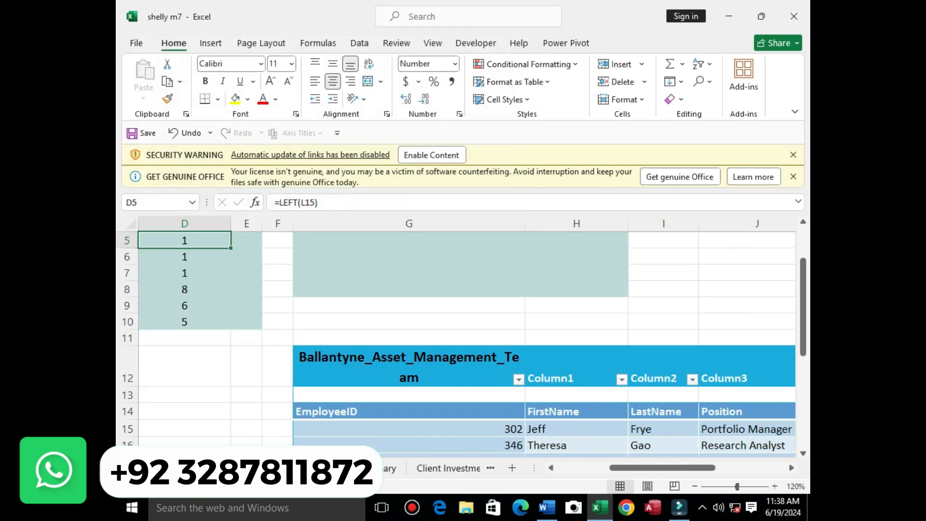
# Set LEFT's Num_chars to 2 in D5 and fill to D10, giving 12, 10, 10, 8, 6, 5
pyautogui.click(255, 202)
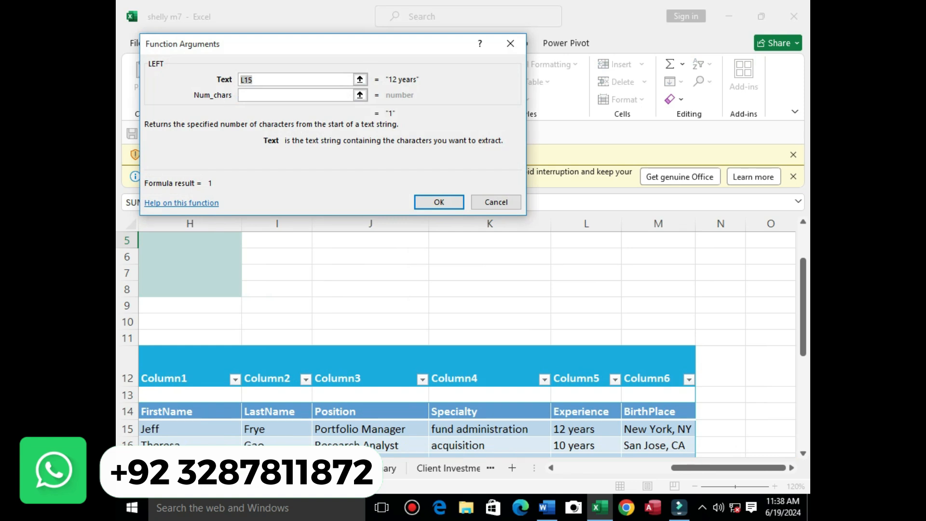
pyautogui.press('Tab')
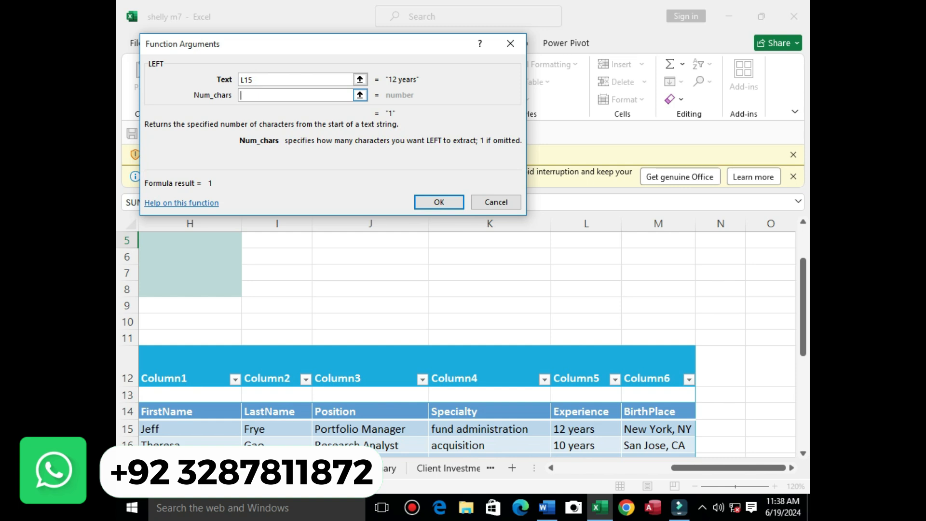
pyautogui.write('2')
pyautogui.press('Return')
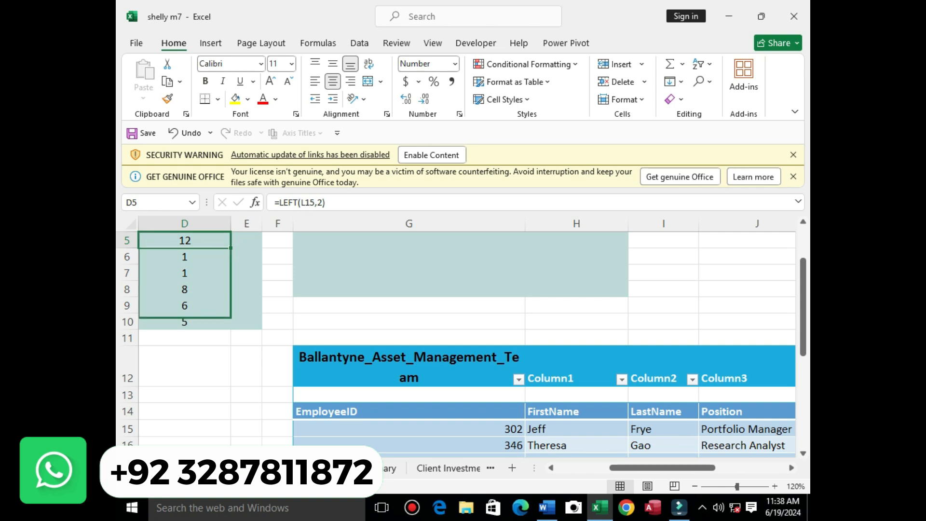
pyautogui.moveTo(231, 314); pyautogui.dragTo(230, 327)
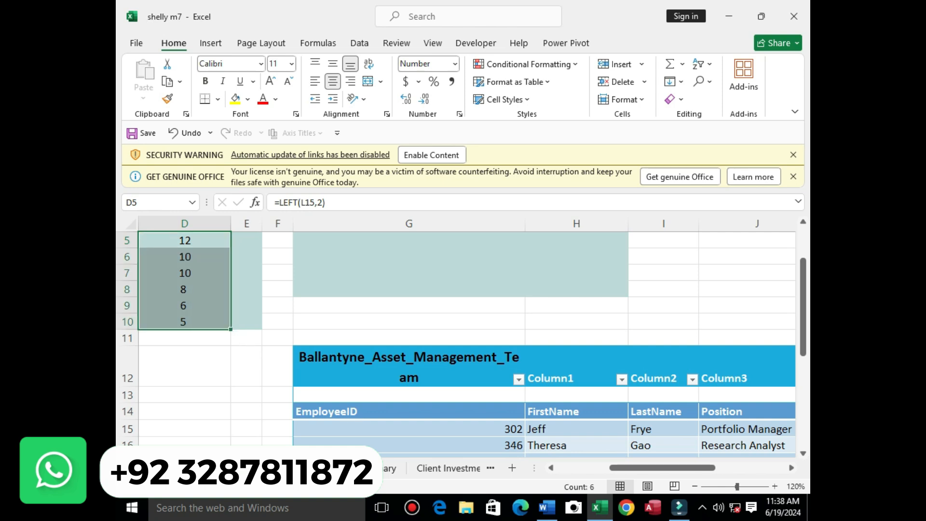
pyautogui.click(547, 507)
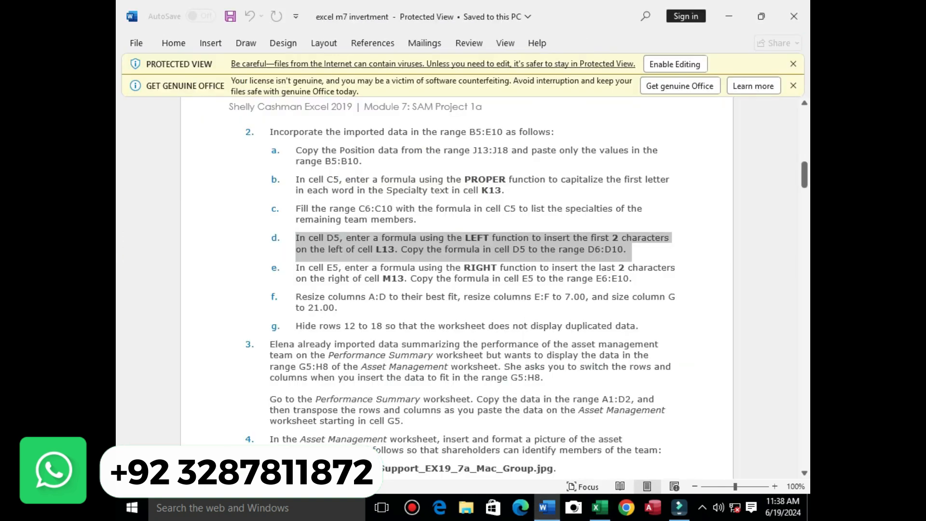